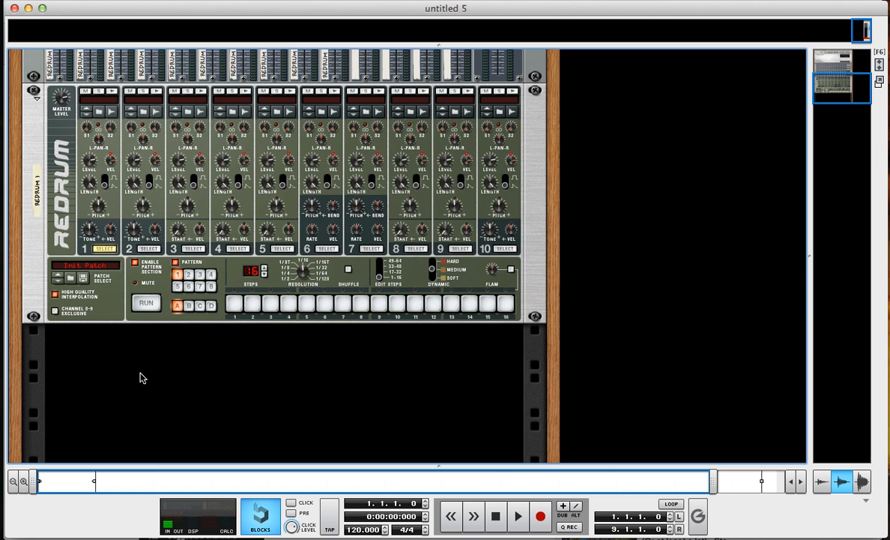
Step: Create an NN-XT Advanced Sampler below the Redrum and unfold its remote editor
click(113, 309)
click(159, 0)
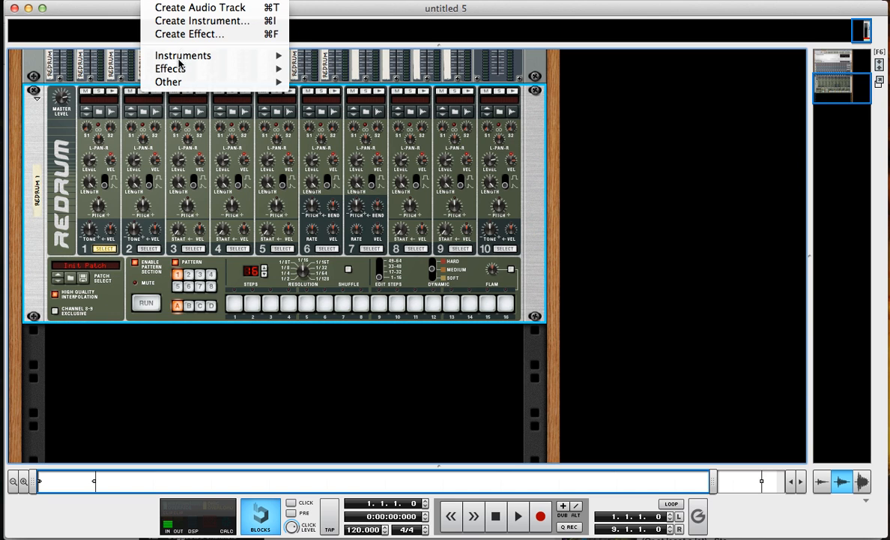
mouse_move(225, 59)
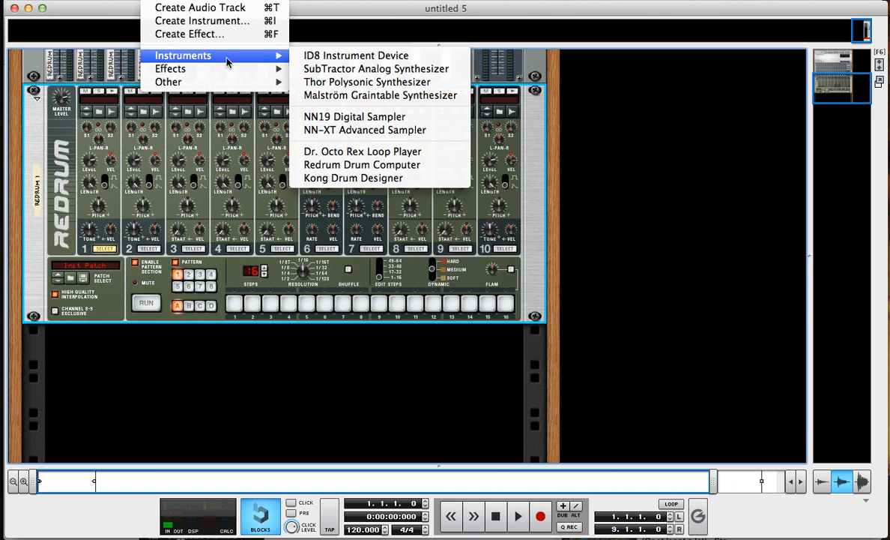
click(390, 131)
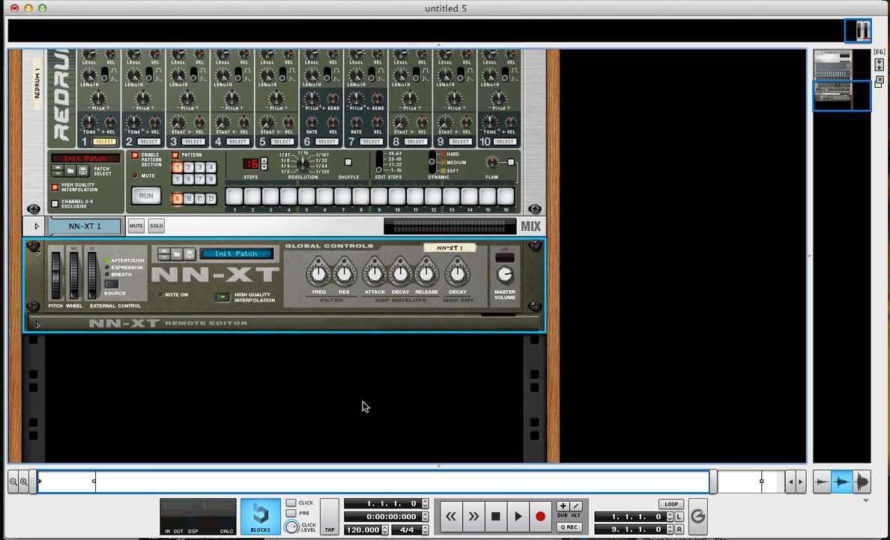
click(37, 323)
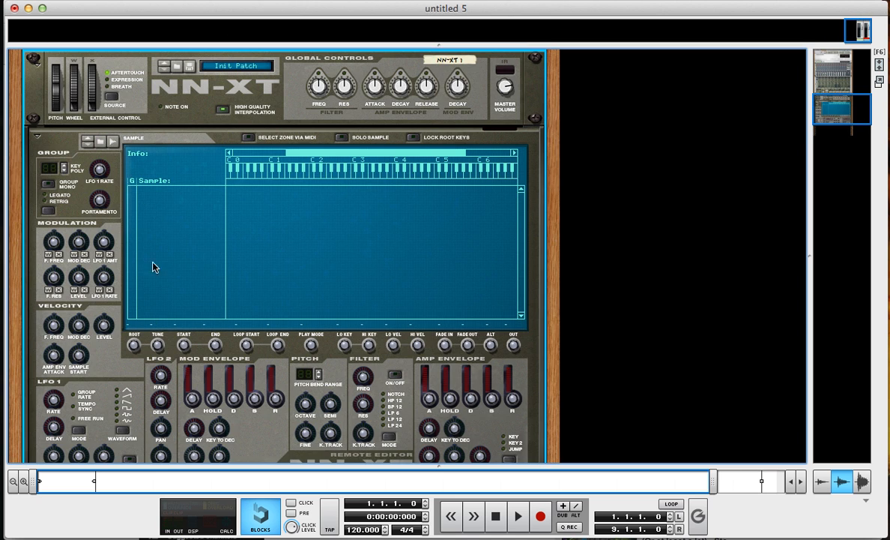
Step: Record a new sample into the NN-XT, then audition it in the sample editor from about 5.6 seconds
click(112, 142)
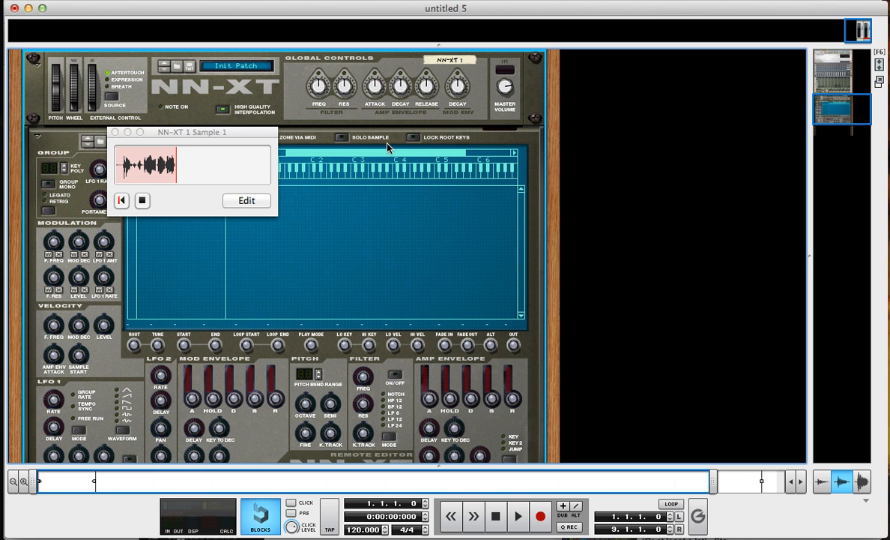
click(254, 202)
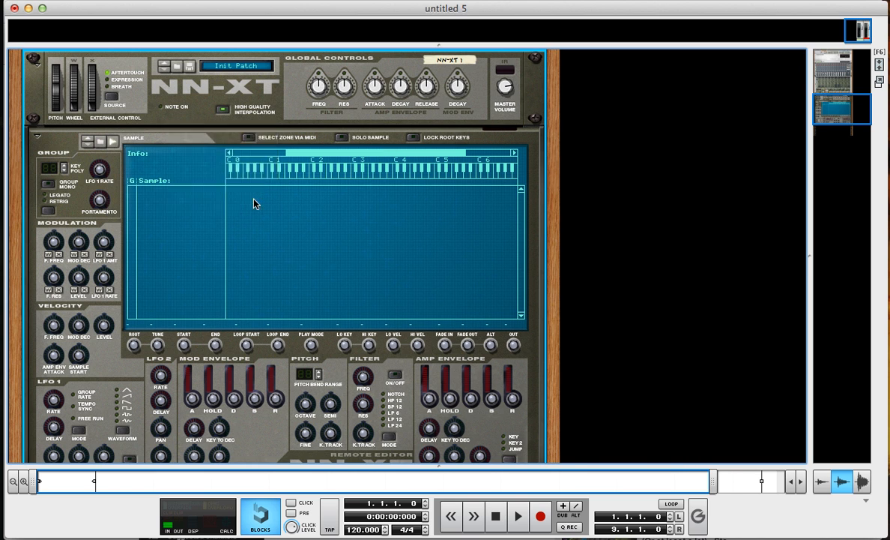
click(406, 171)
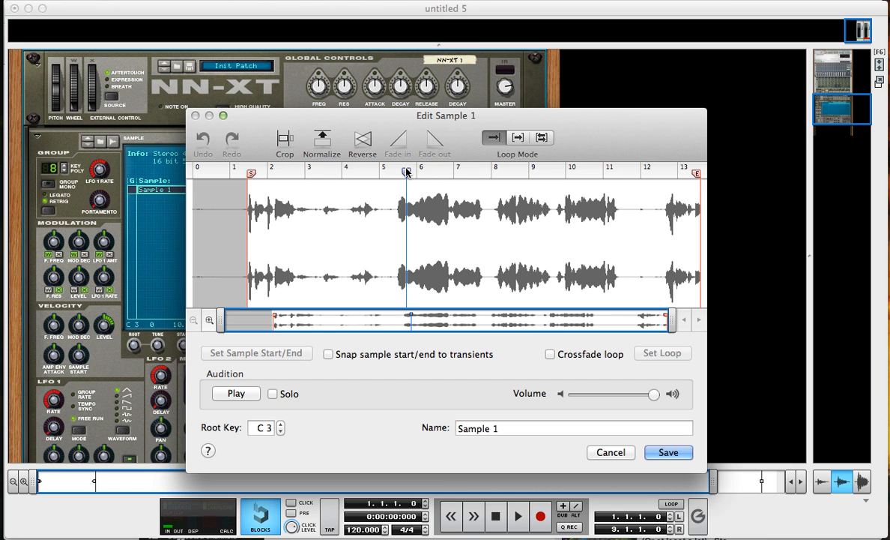
key(space)
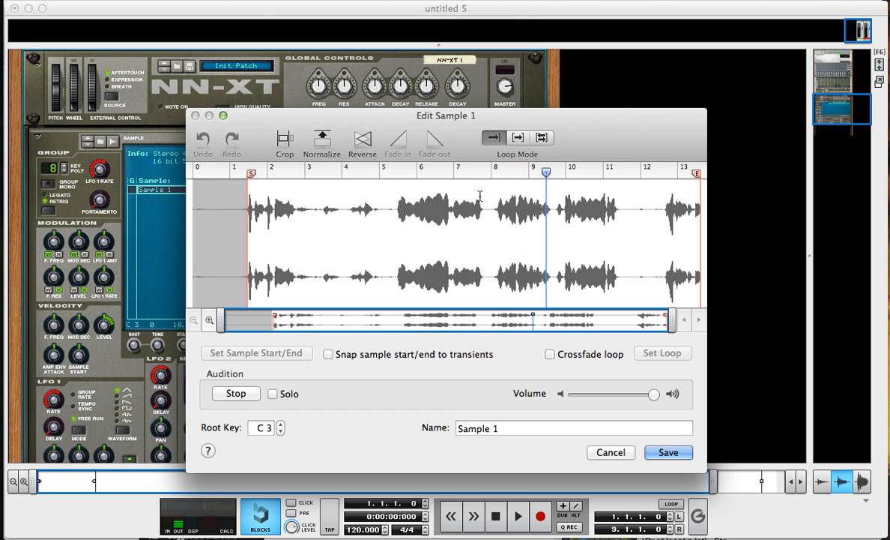
key(space)
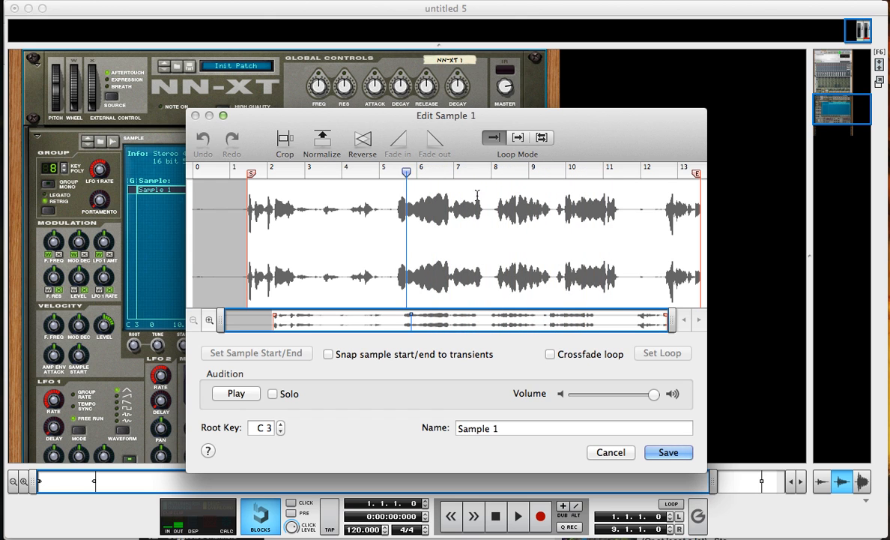
Step: Crop Sample 1 to the burst between about 6.8 and 7.8 seconds, trim about 0.12 seconds off its start, and normalize it
drag(485, 196, 449, 204)
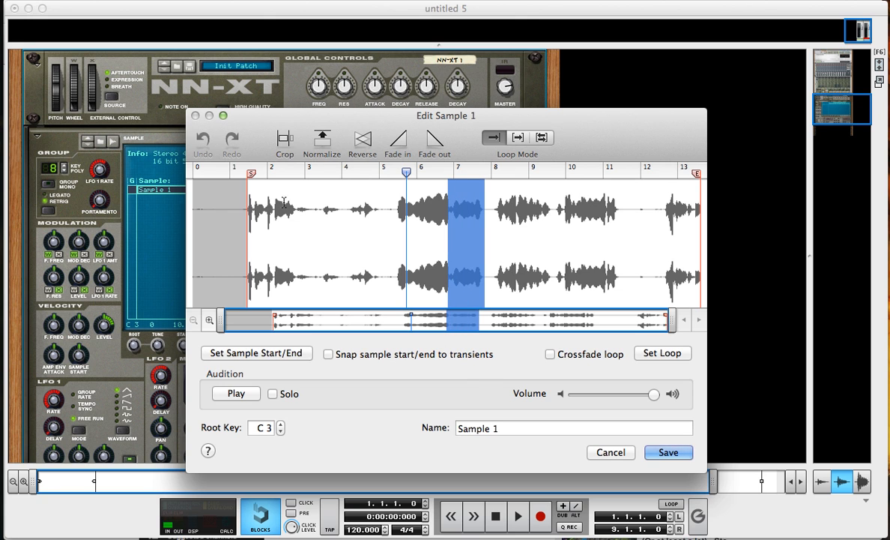
click(284, 138)
drag(253, 196, 705, 216)
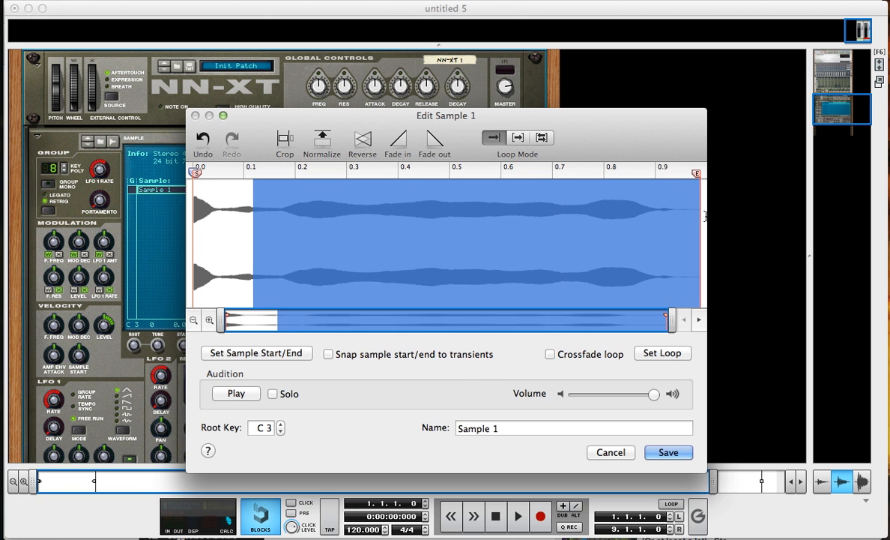
click(323, 142)
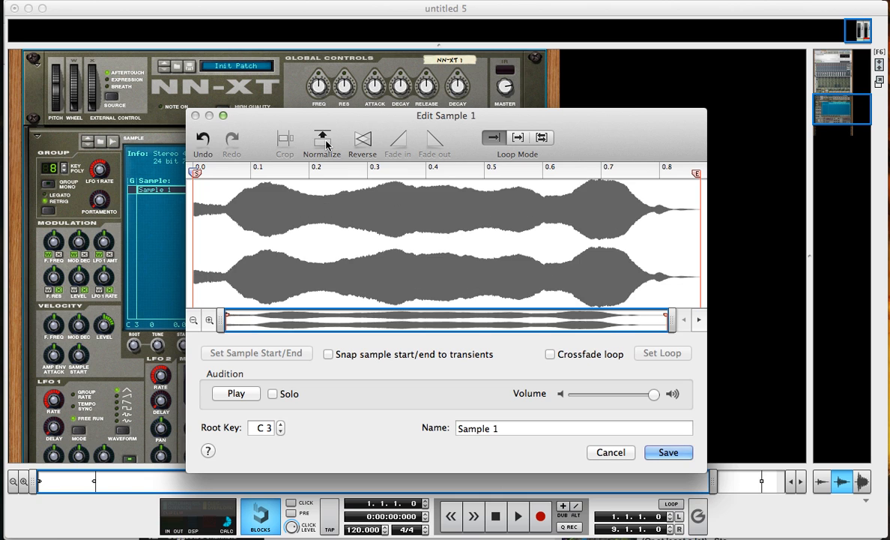
Step: Crop Sample 1 to the section between about 0.04 and 0.78 seconds, audition it and save the edit
key(space)
drag(213, 207, 650, 213)
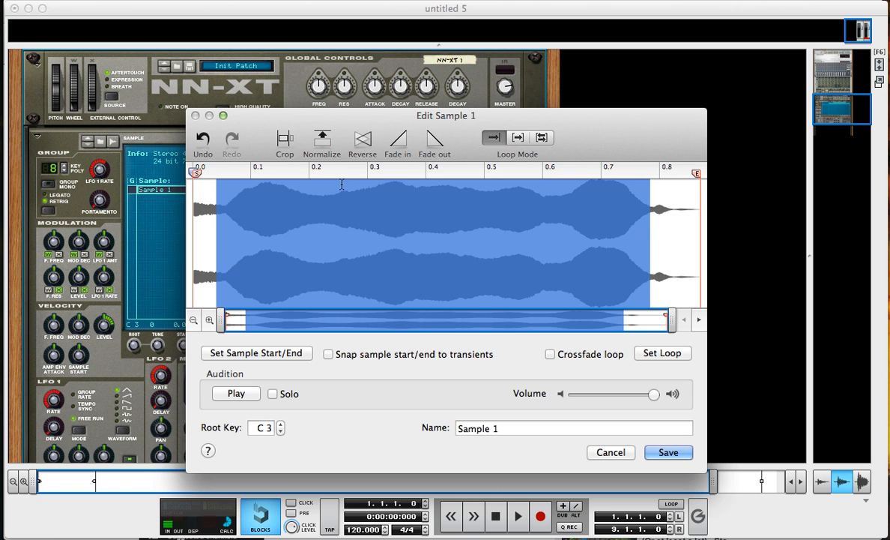
click(285, 141)
key(space)
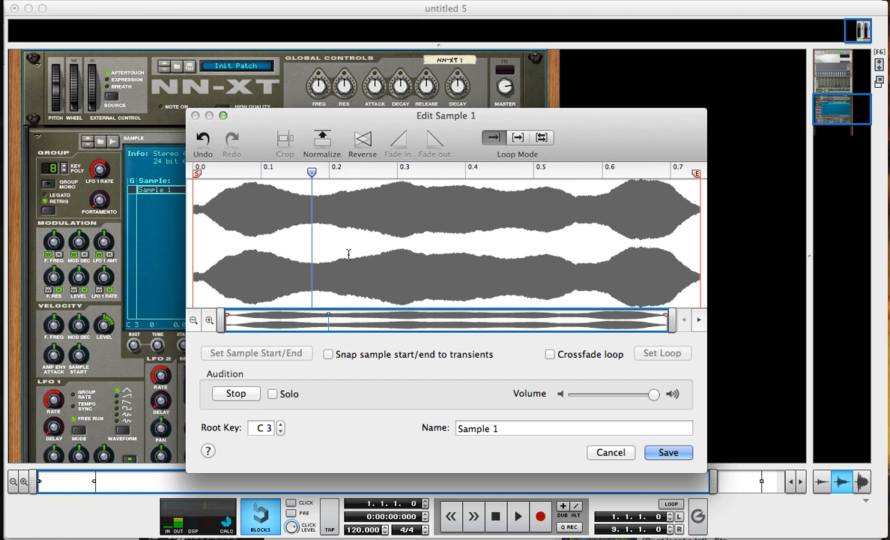
key(Return)
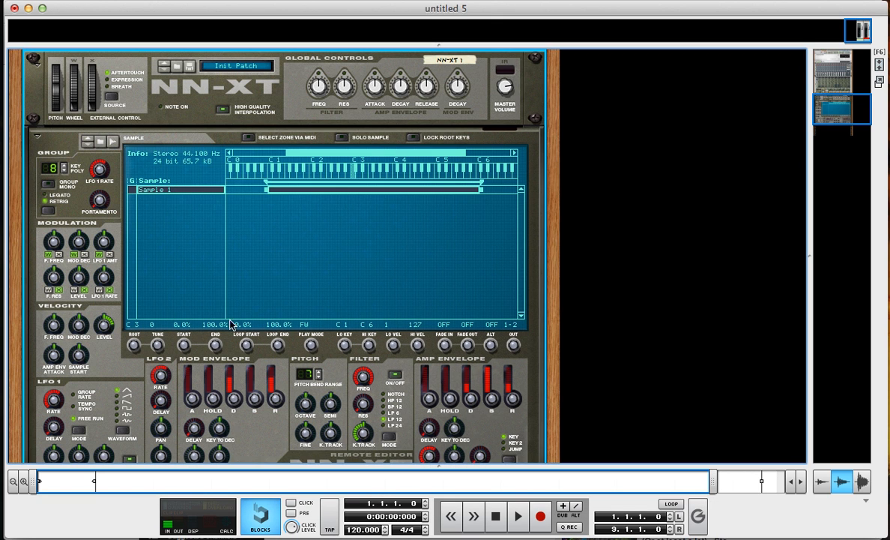
Step: Set Sample 1's start to 100% and its play mode to FW-LOOP
drag(185, 349, 252, 50)
drag(312, 344, 315, 339)
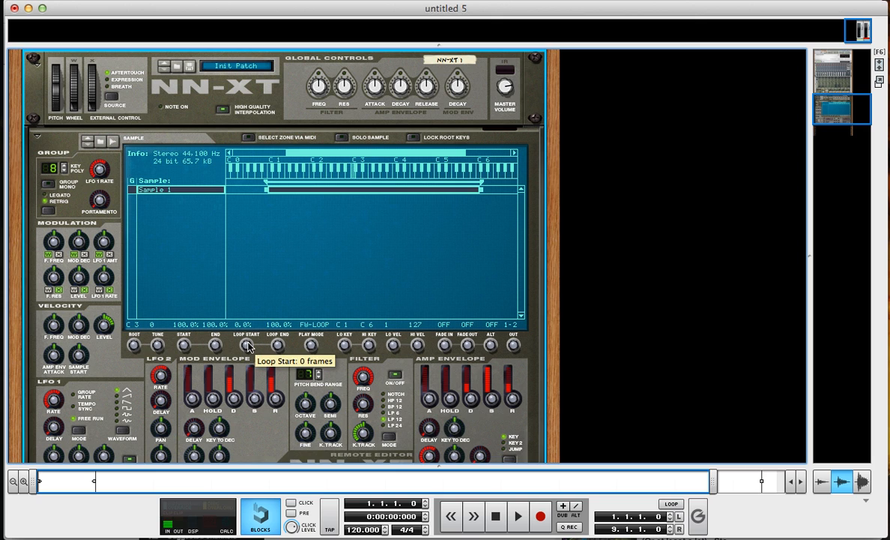
Step: Set Sample 1's loop start to 42.4% and its loop end to 46.8%
drag(248, 343, 254, 273)
drag(279, 347, 257, 429)
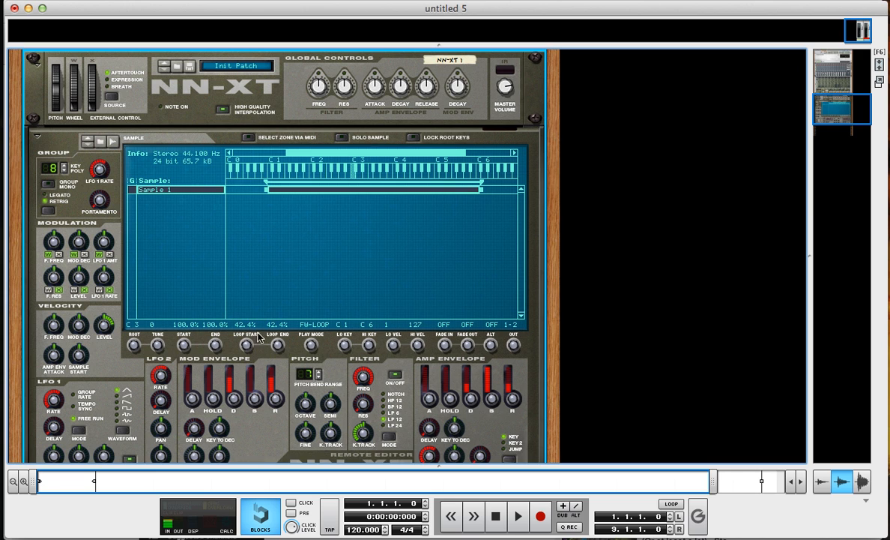
drag(279, 347, 263, 59)
drag(270, 340, 277, 304)
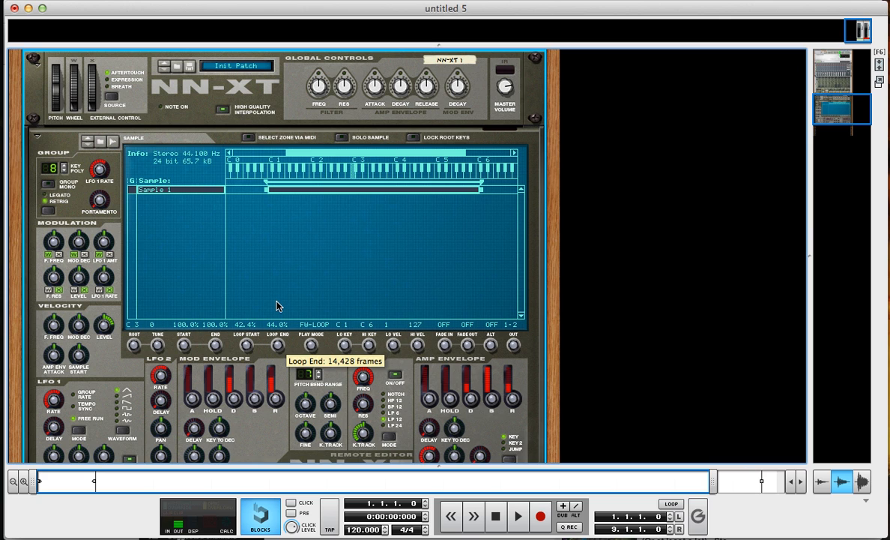
drag(281, 343, 287, 424)
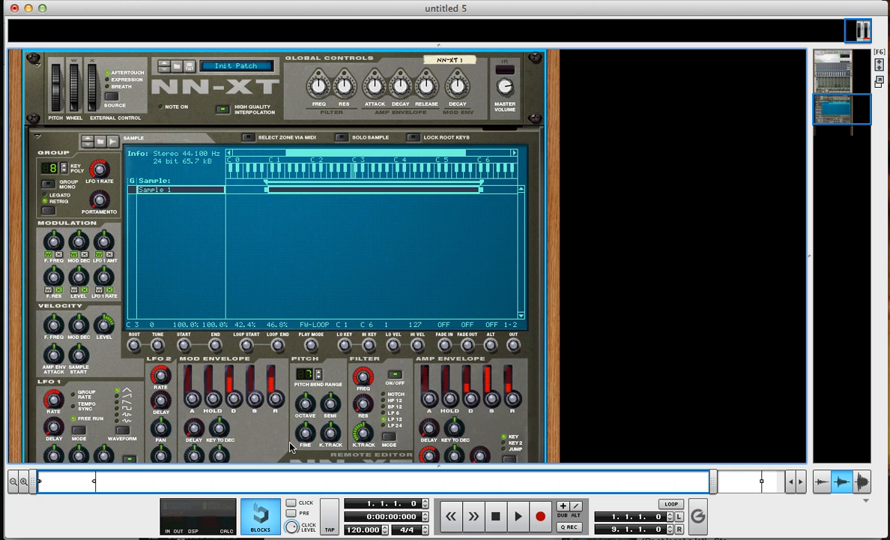
Step: Automap the Sample 1 zone across the keyboard
right_click(311, 193)
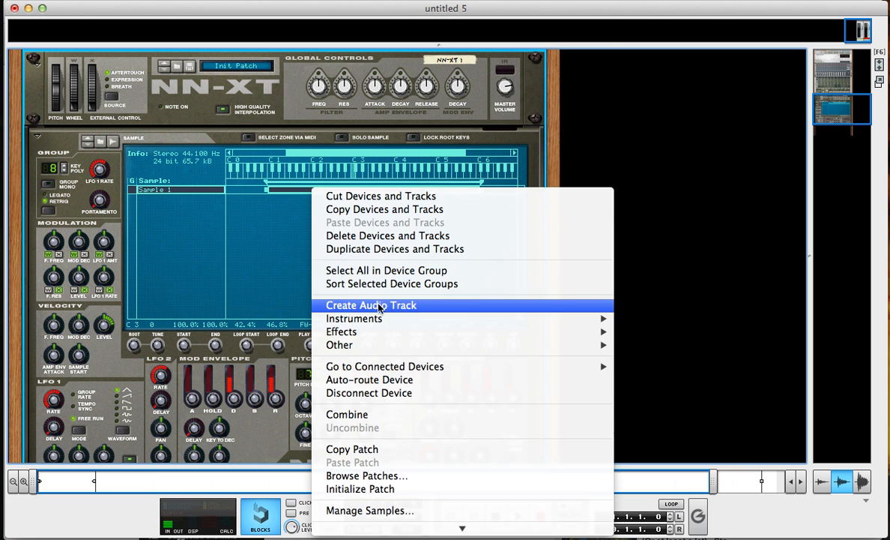
scroll(378, 314, down, 1)
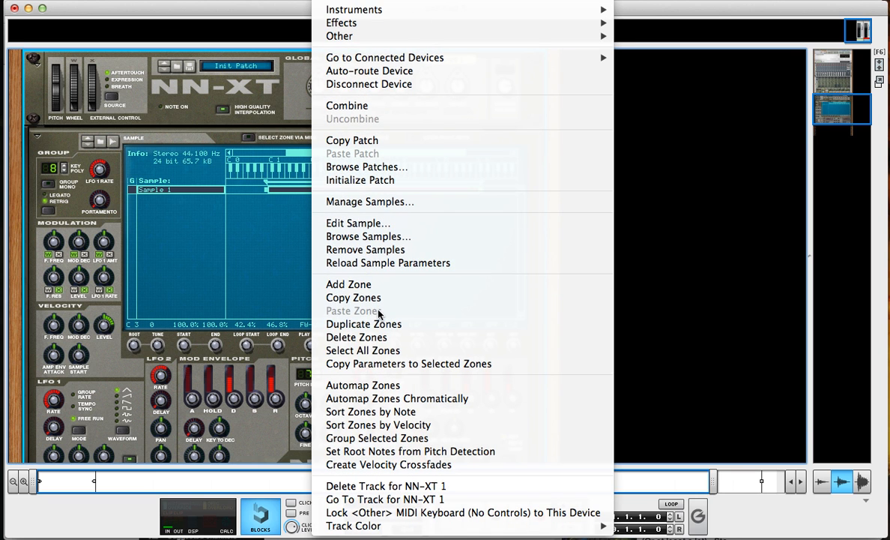
click(439, 383)
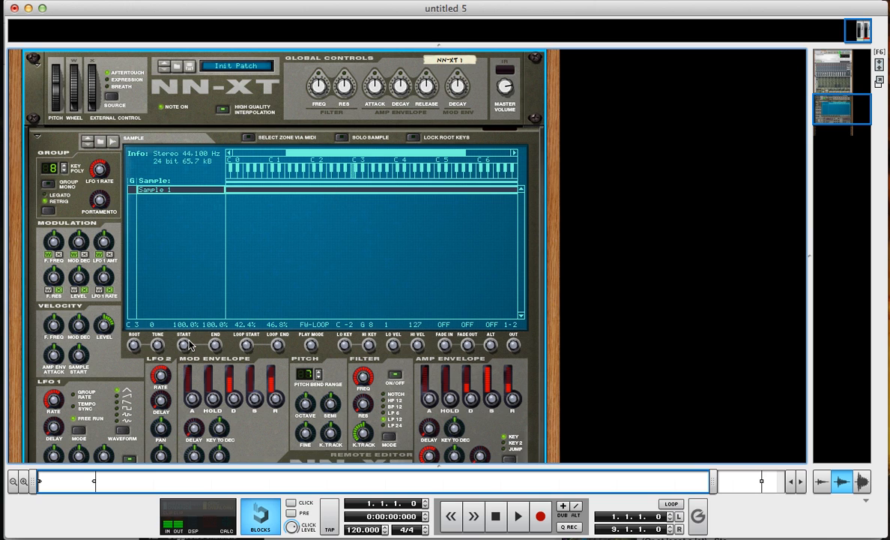
Step: Set Sample 1's root key to D 4 and its sample tune to 28
drag(130, 349, 149, 325)
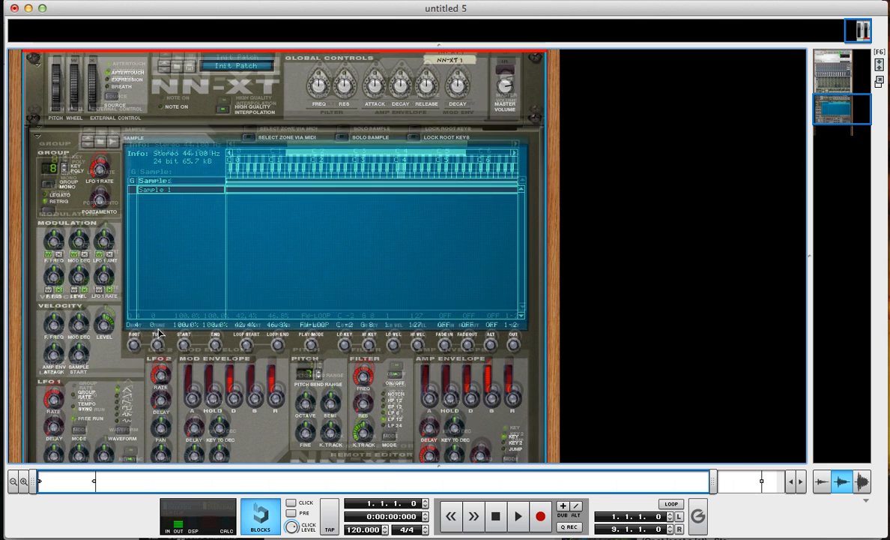
drag(158, 346, 158, 330)
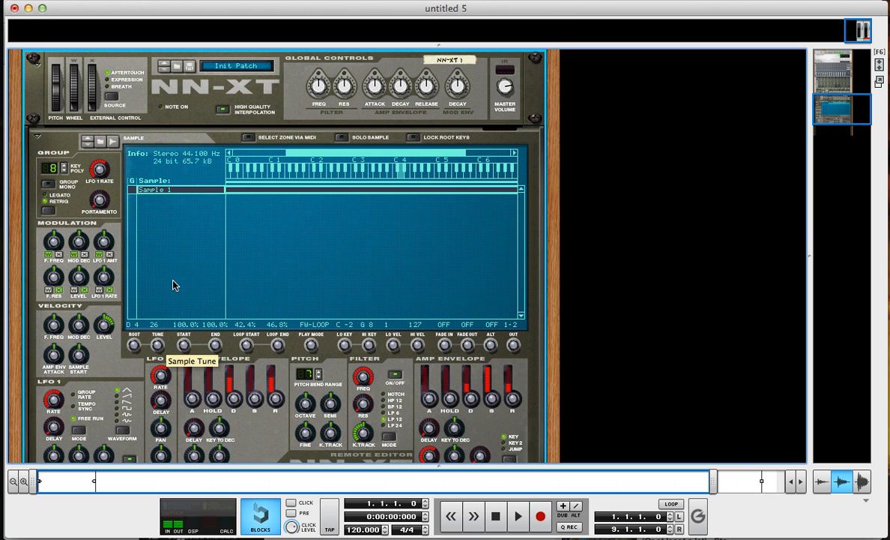
drag(173, 279, 173, 281)
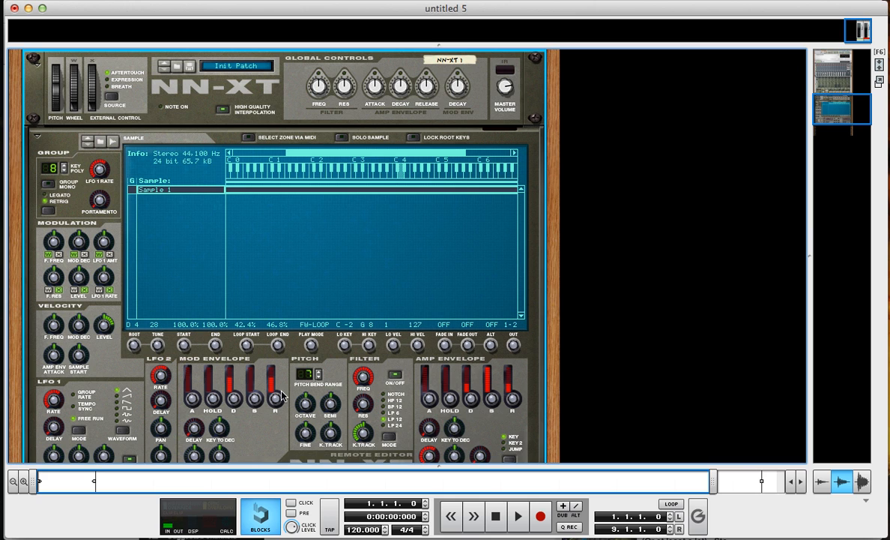
click(265, 237)
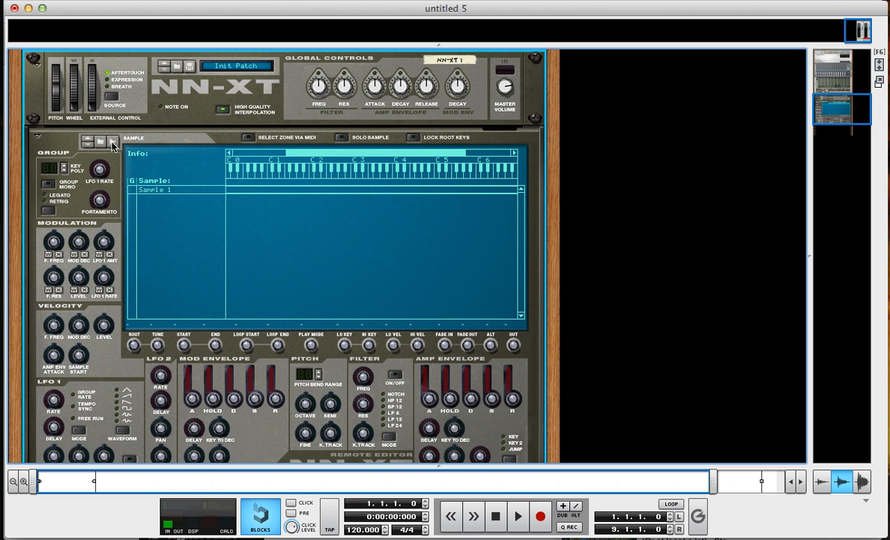
click(213, 190)
scroll(409, 335, down, 3)
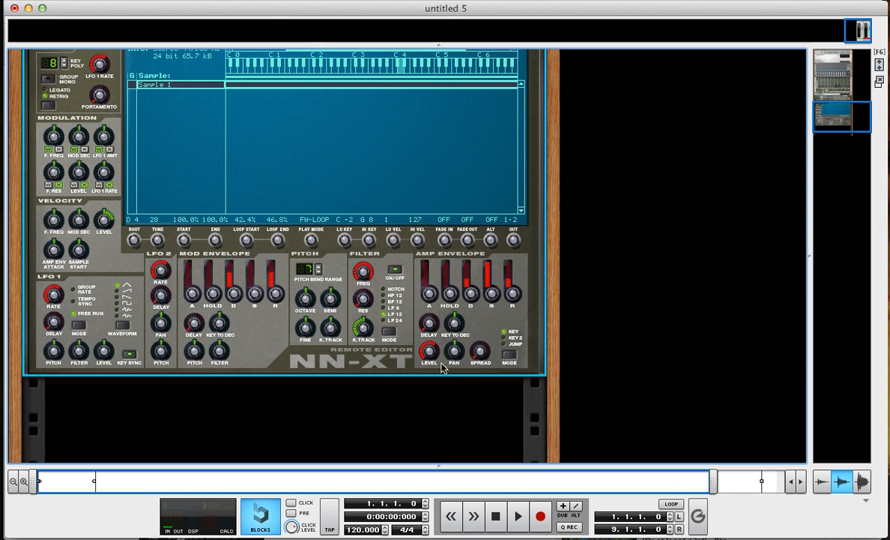
scroll(375, 338, up, 3)
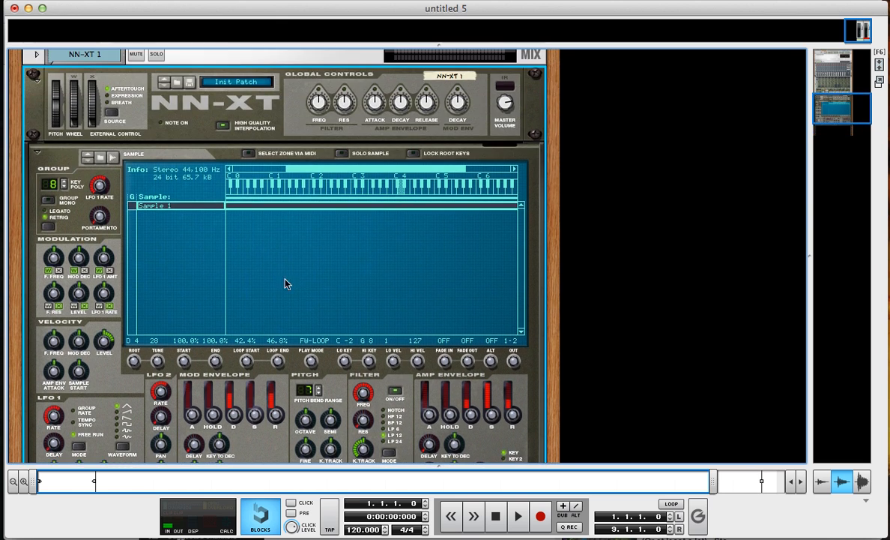
Step: With no zone selected, record a second sample into the NN-XT and audition its later bursts in the sample editor
click(199, 260)
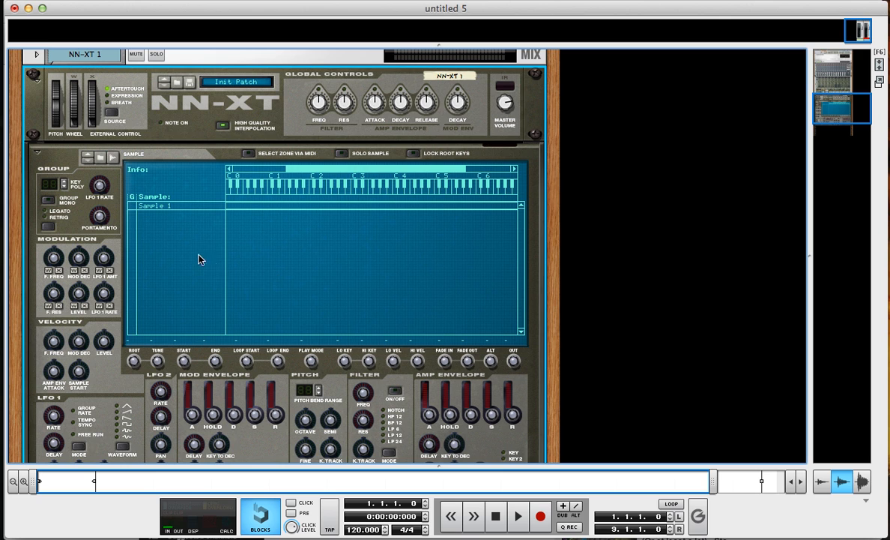
click(113, 161)
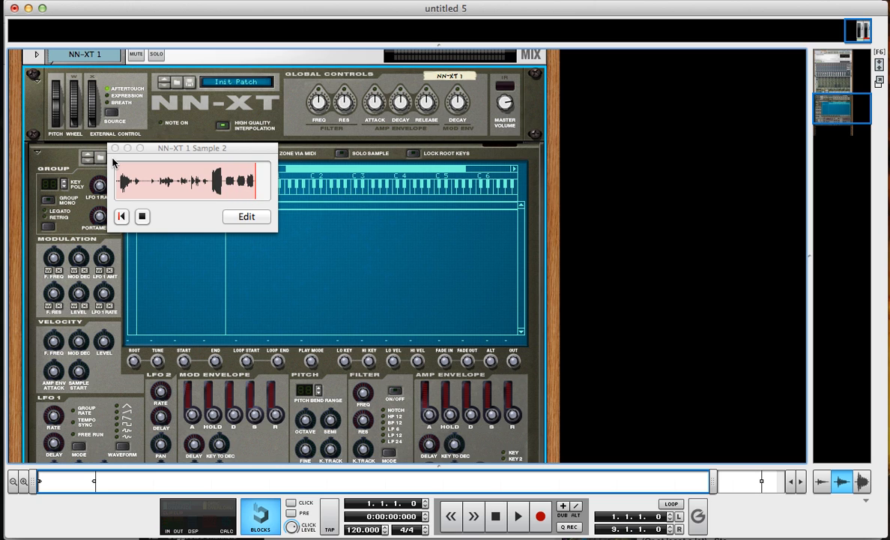
click(245, 216)
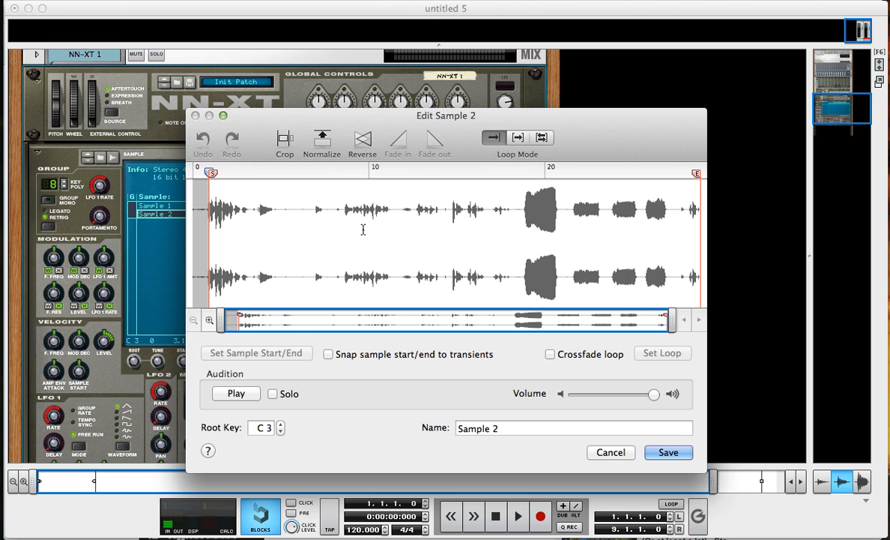
click(568, 172)
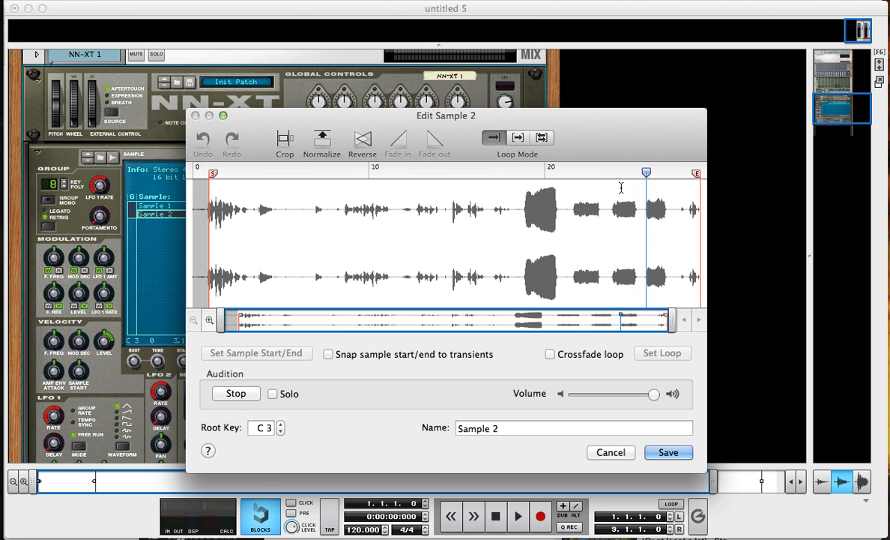
key(space)
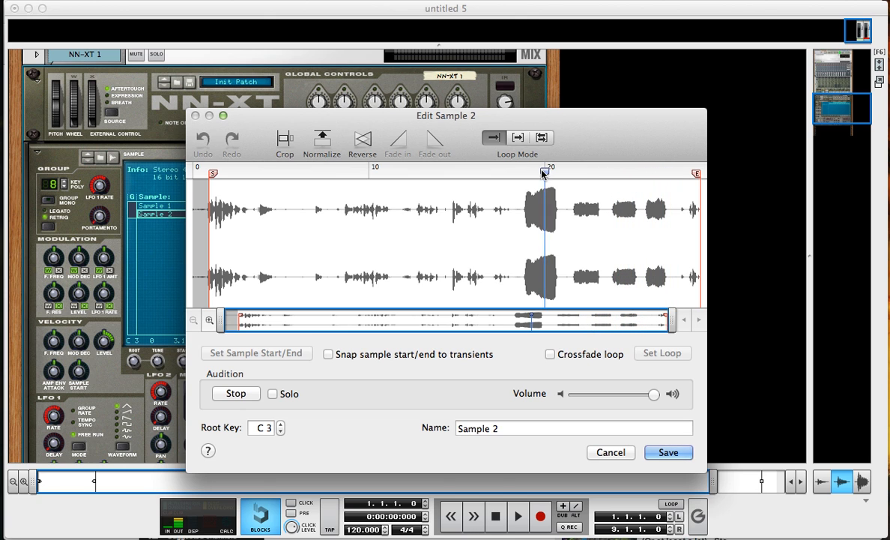
Step: Crop Sample 2 to the burst between about 23.6 and 25.6 seconds, then trim it to about 0.23 to 1.6 seconds
drag(608, 200, 644, 208)
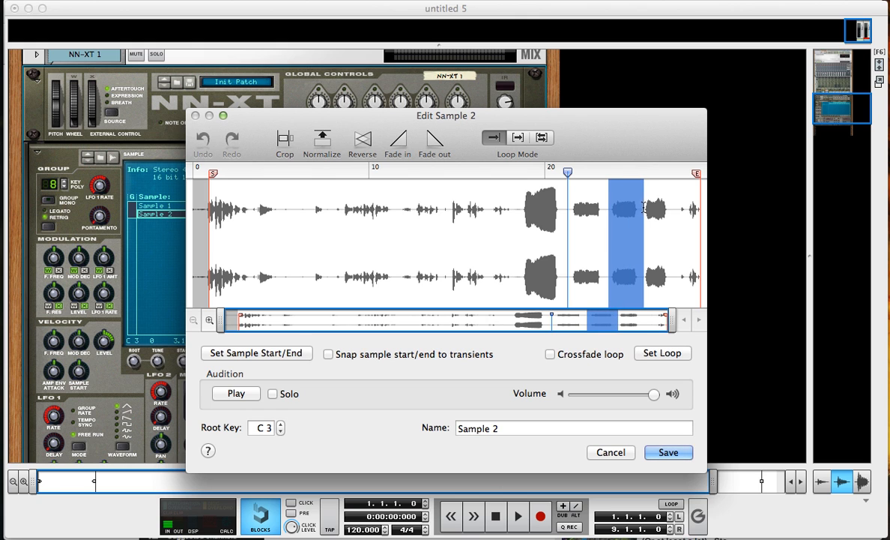
click(272, 141)
drag(258, 206, 650, 249)
click(273, 143)
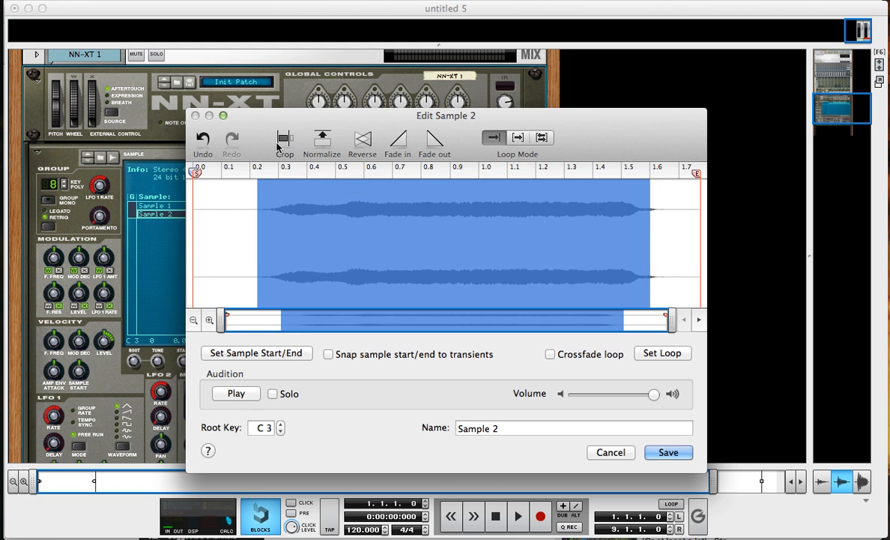
Step: Normalize Sample 2, crop it to about 0.03 to 1.28 seconds, and save the edited sample
drag(187, 207, 693, 249)
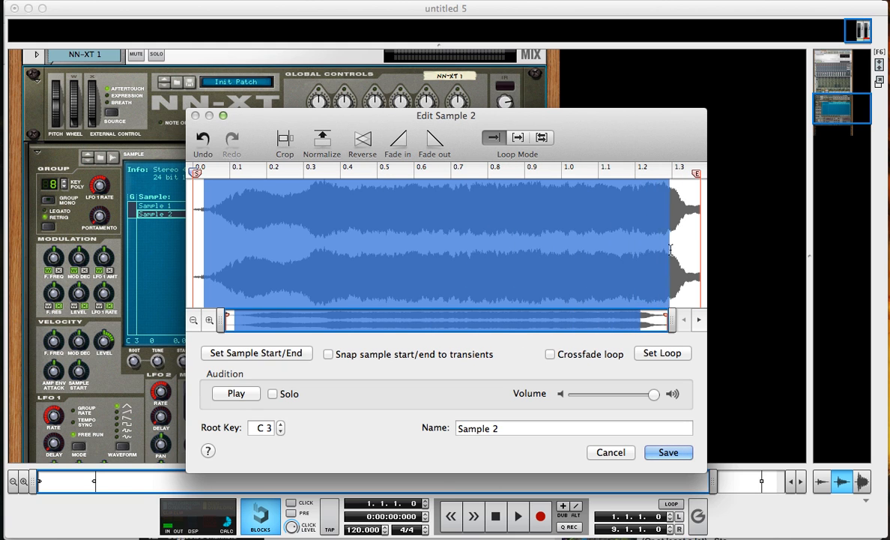
click(279, 146)
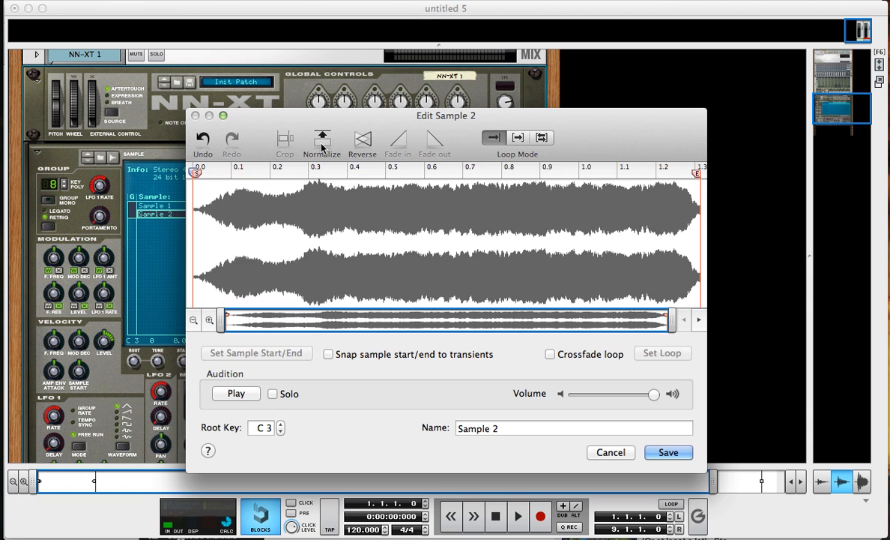
key(Return)
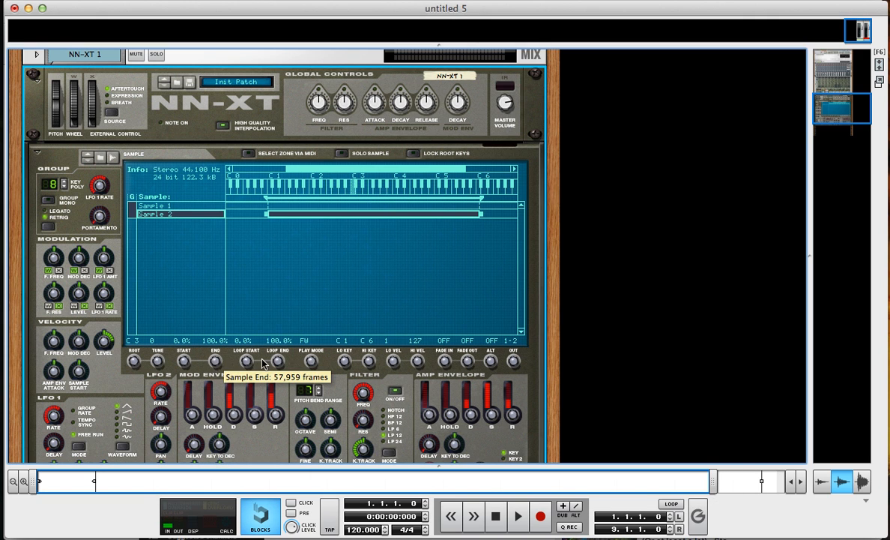
Step: Set Sample 2's sample start to 100% and its play mode to FW-LOOP
drag(184, 361, 204, 232)
drag(183, 358, 188, 202)
drag(311, 365, 311, 359)
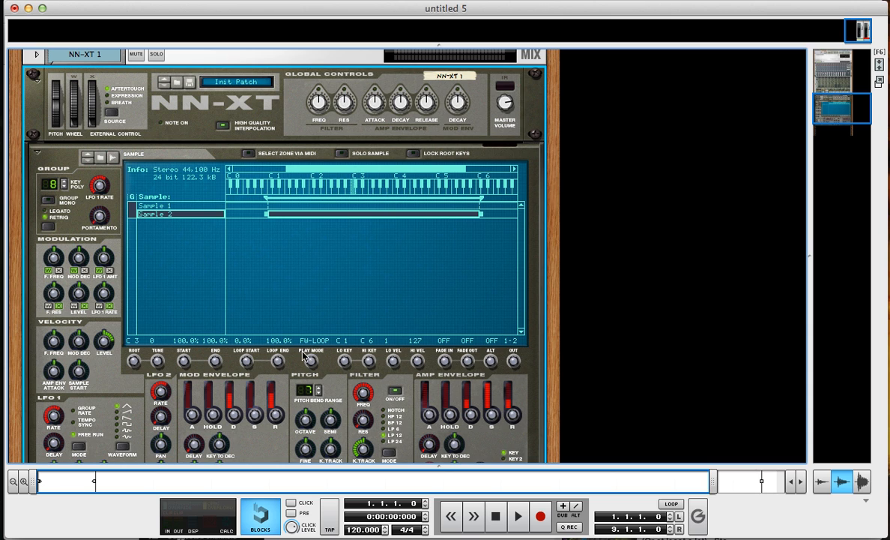
Step: Set Sample 2's loop start to 40.8% and its loop end to 63.3%
drag(246, 361, 255, 298)
drag(276, 362, 279, 419)
mouse_move(281, 368)
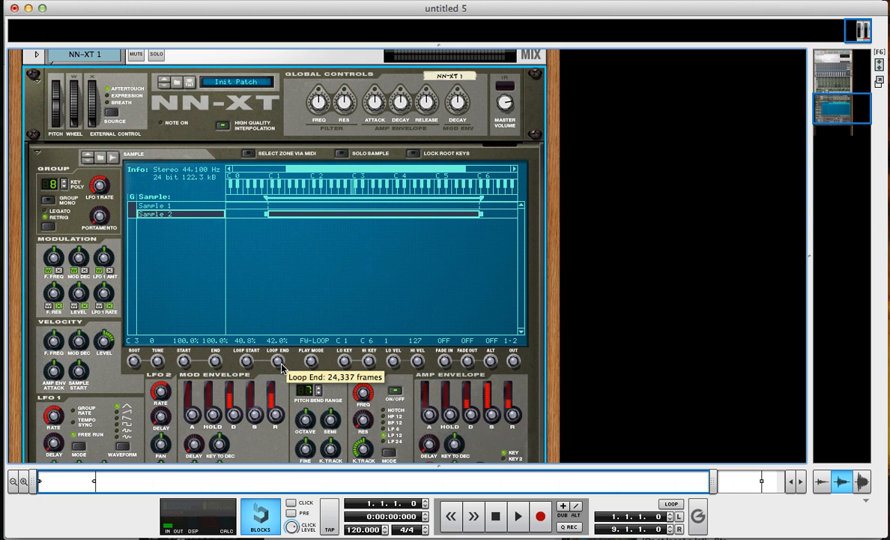
drag(282, 366, 283, 365)
drag(282, 364, 283, 341)
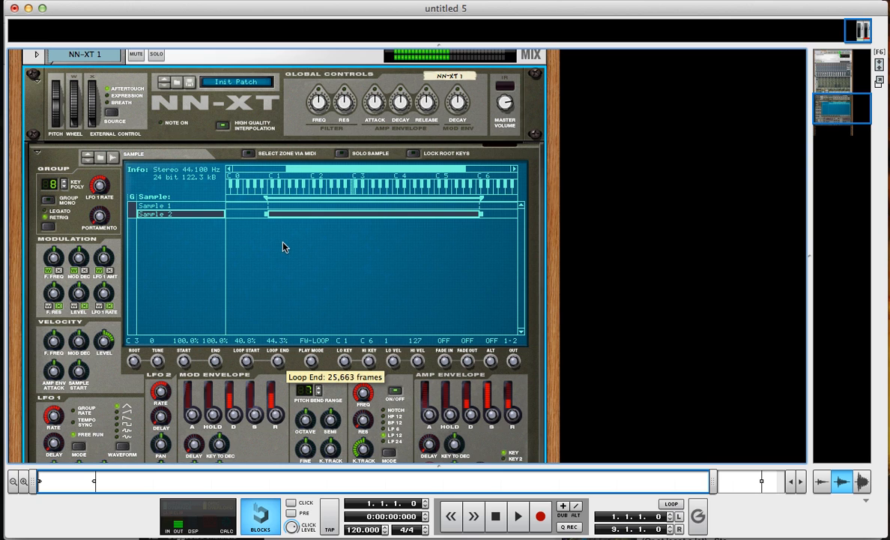
drag(283, 265, 282, 236)
mouse_move(279, 289)
mouse_down()
mouse_move(276, 432)
mouse_move(266, 302)
mouse_up()
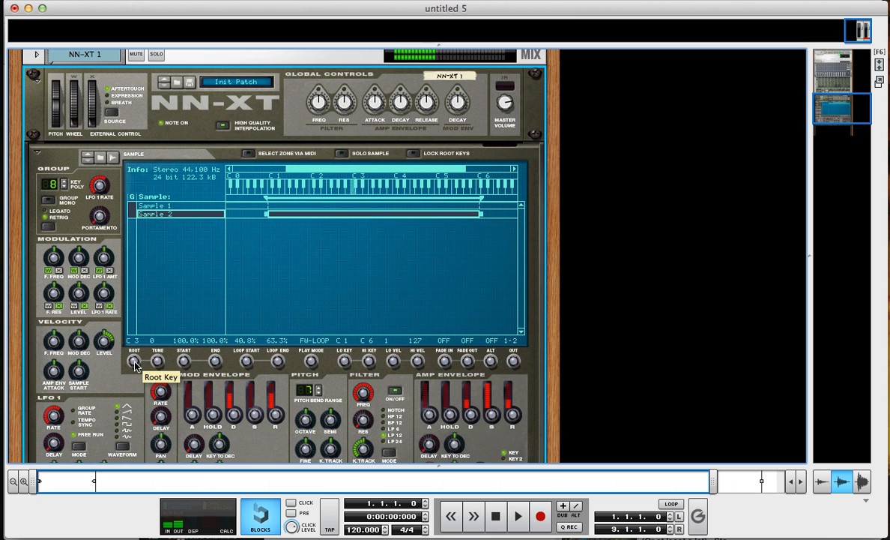
Step: Set Sample 2's root key to A#2 and its tune to 33, and slightly raise its amp envelope attack
mouse_move(135, 364)
mouse_down()
mouse_move(159, 358)
mouse_move(136, 364)
mouse_move(146, 329)
mouse_move(165, 321)
mouse_move(162, 268)
mouse_up()
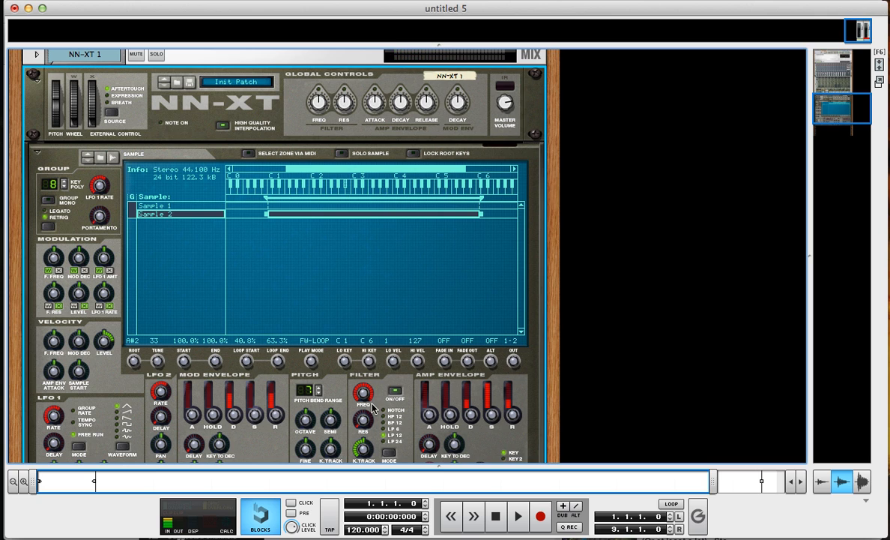
drag(429, 412, 429, 408)
scroll(176, 345, down, 5)
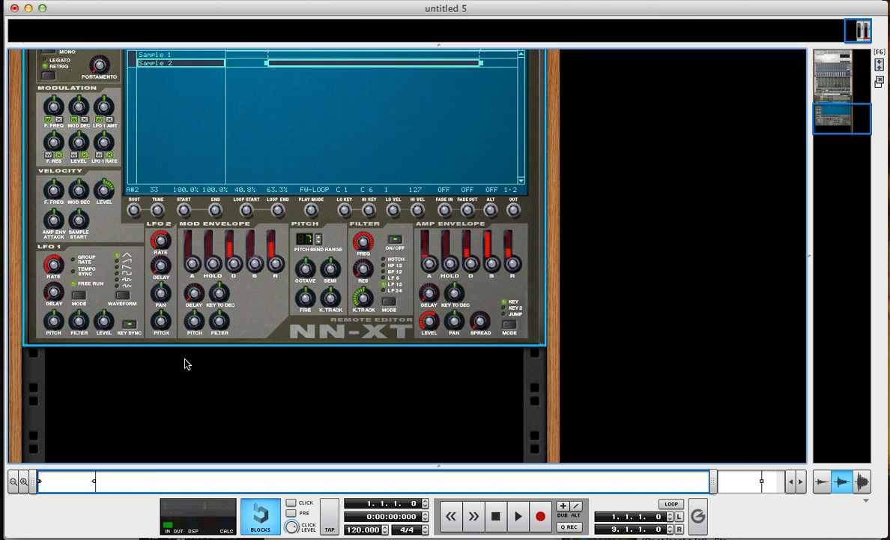
Step: Automap the Sample 2 zone across the keyboard
click(207, 56)
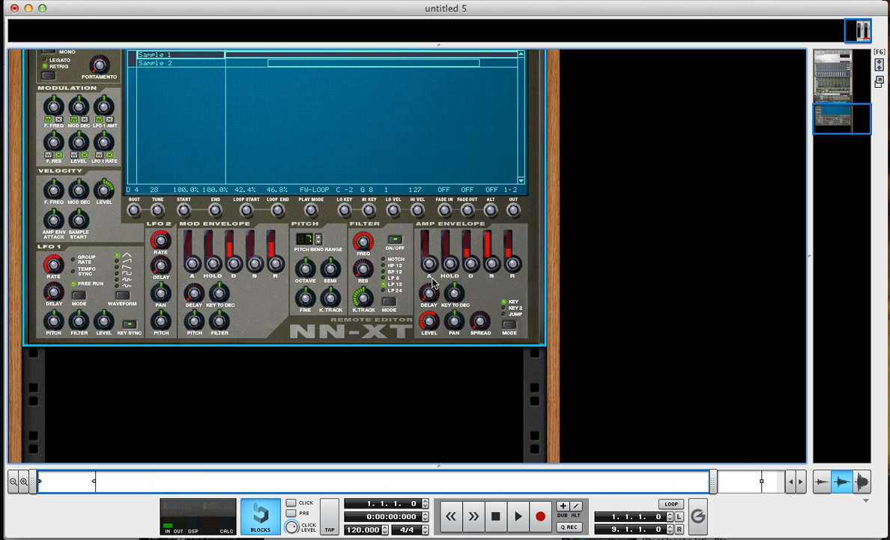
click(303, 64)
right_click(303, 65)
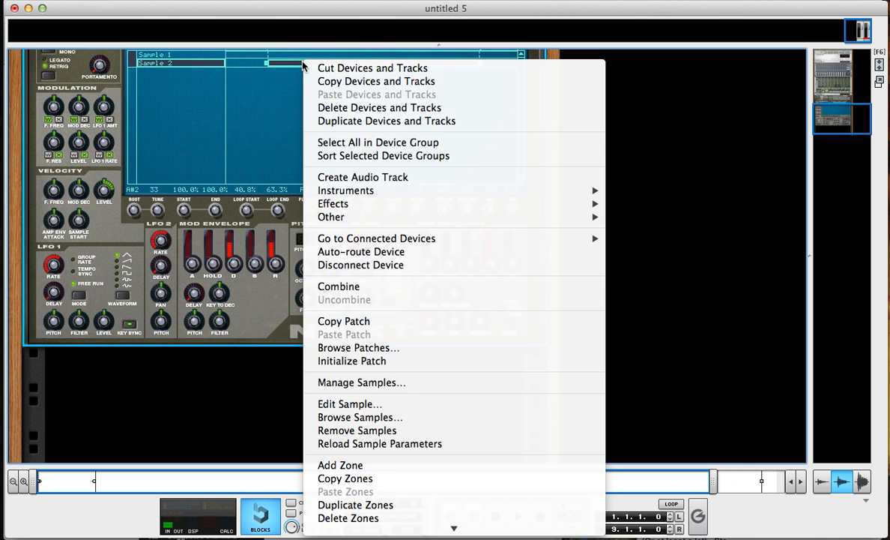
scroll(389, 314, down, 5)
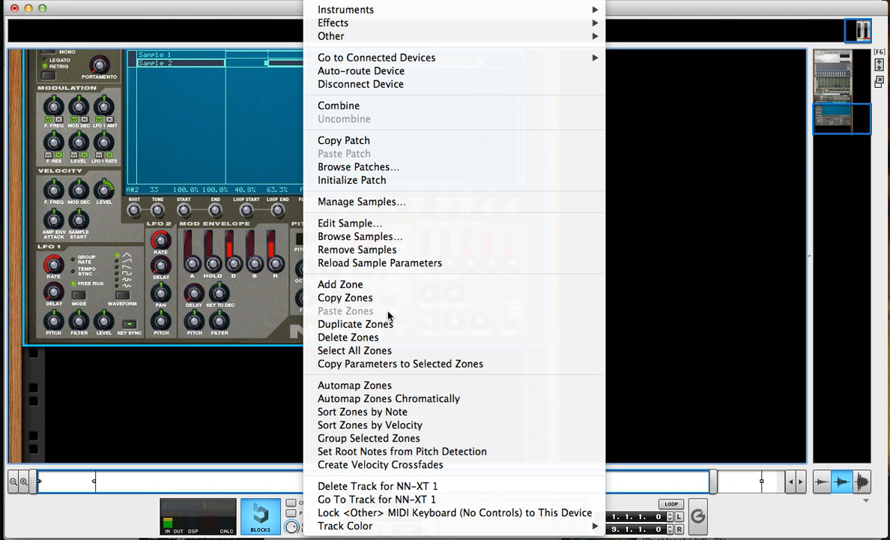
scroll(388, 317, up, 1)
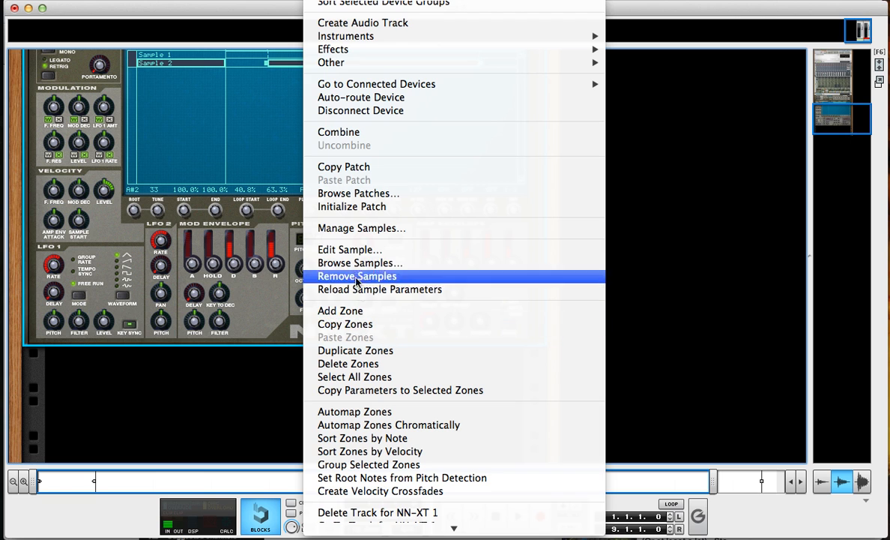
click(433, 417)
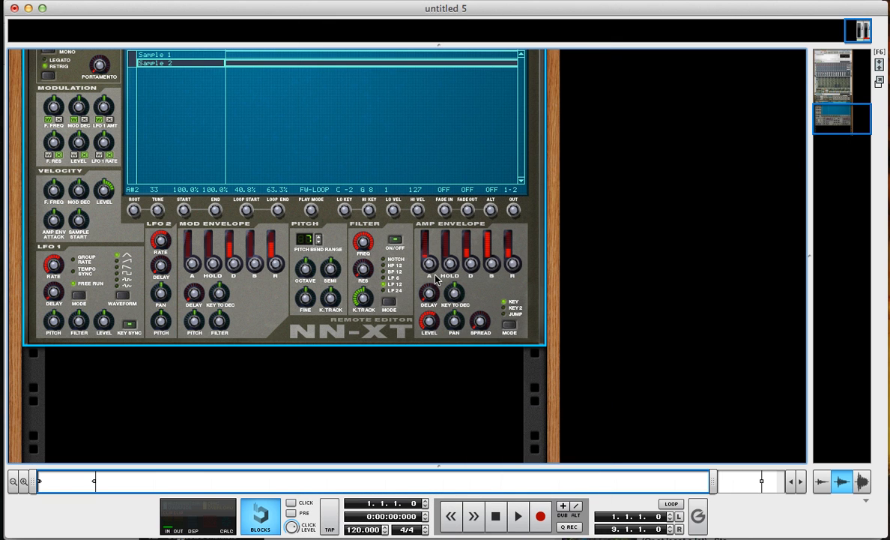
Step: Adjust Sample 1's amp envelope attack slightly, and set Sample 2's root key to A#1
click(163, 54)
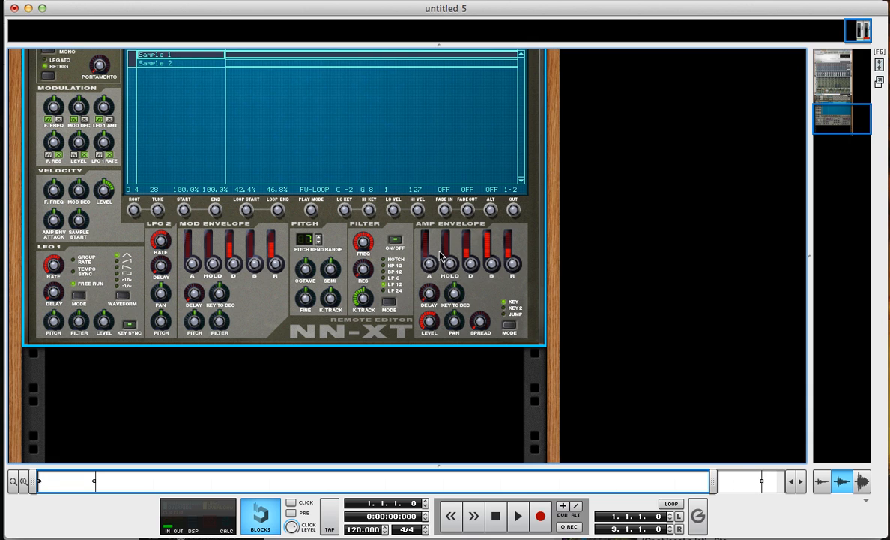
drag(435, 262, 435, 264)
click(190, 64)
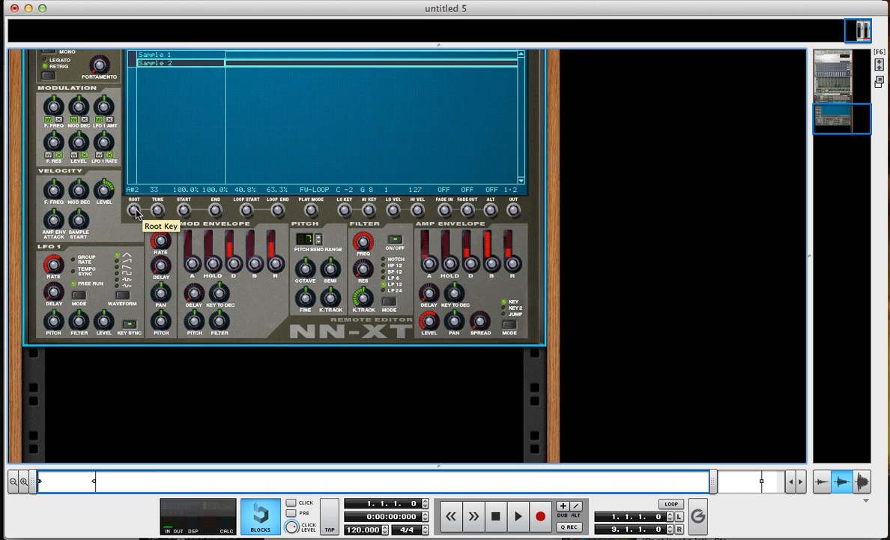
drag(136, 212, 137, 238)
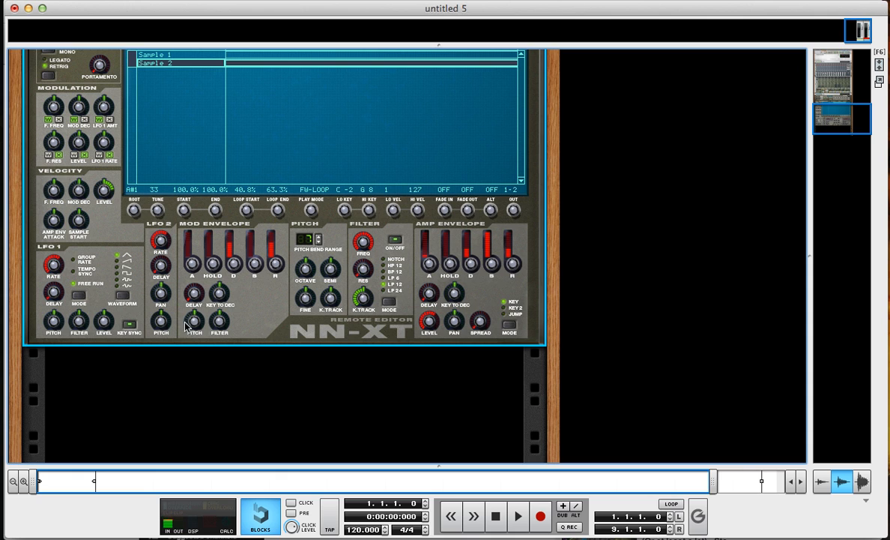
Step: For both zones together, slightly lower the mod envelope's pitch amount, shorten its decay, and set the amp envelope attack to 1.4 ms
drag(276, 79, 263, 46)
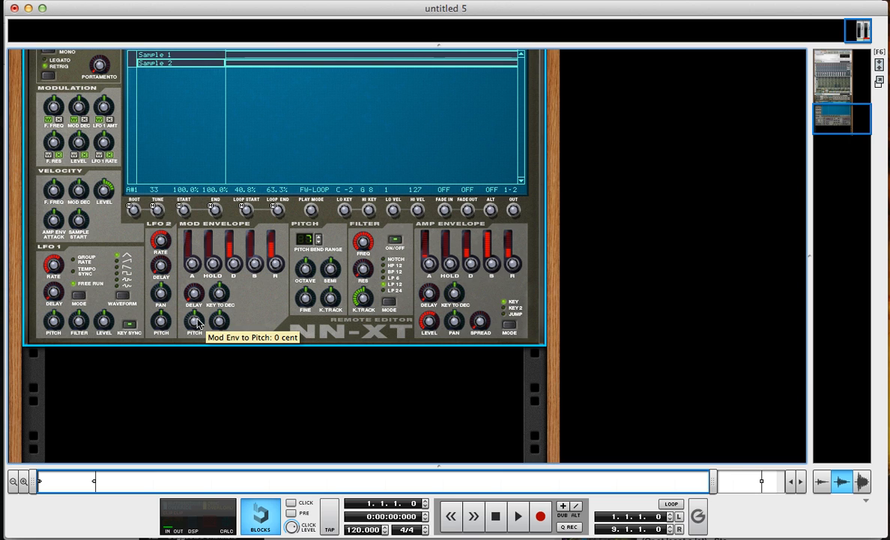
drag(196, 321, 195, 329)
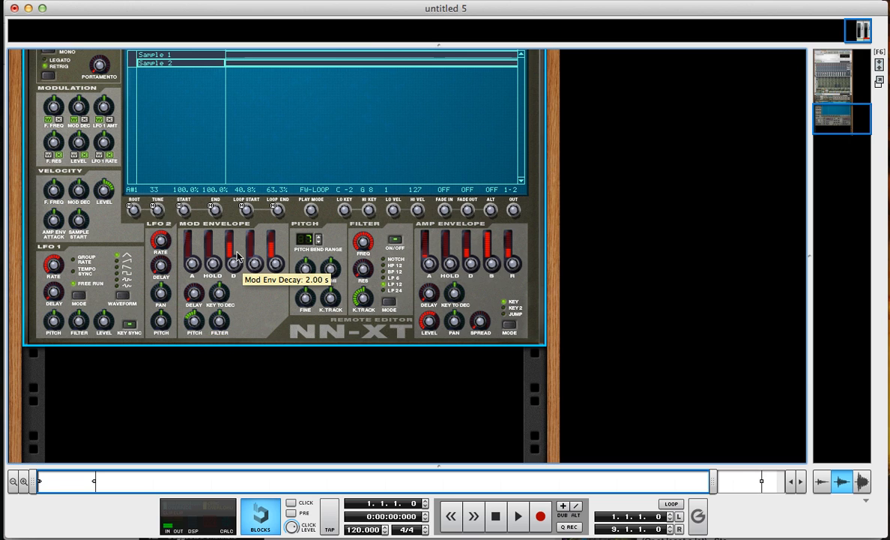
drag(236, 256, 235, 277)
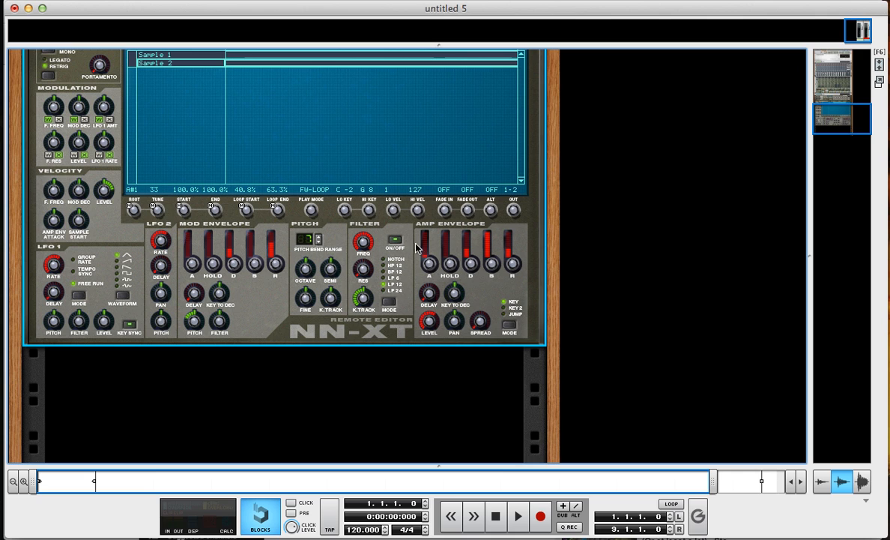
drag(427, 264, 429, 263)
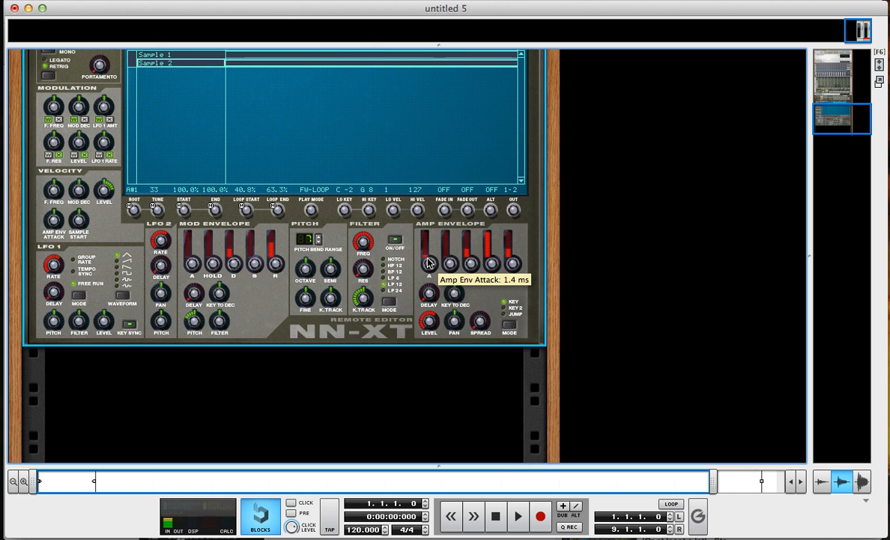
Step: Deselect both zones and fold the NN-XT's remote editor
scroll(409, 266, up, 4)
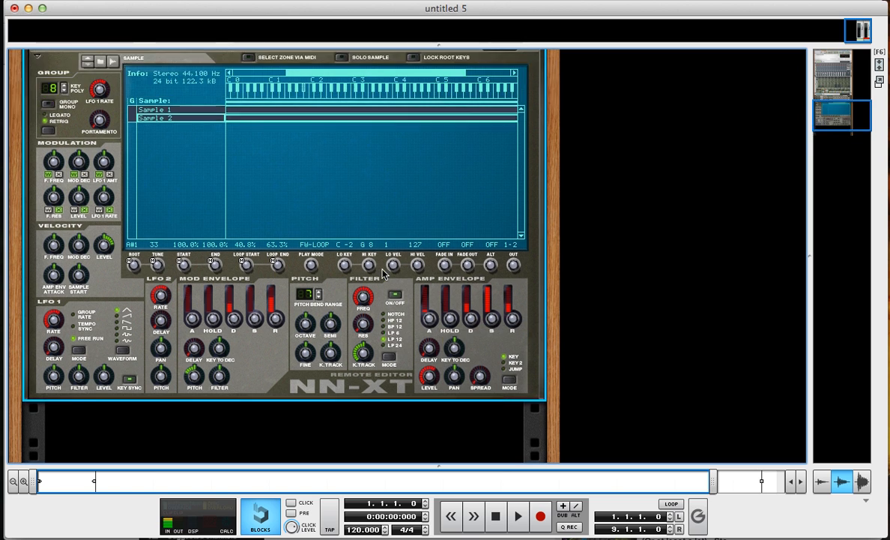
click(282, 264)
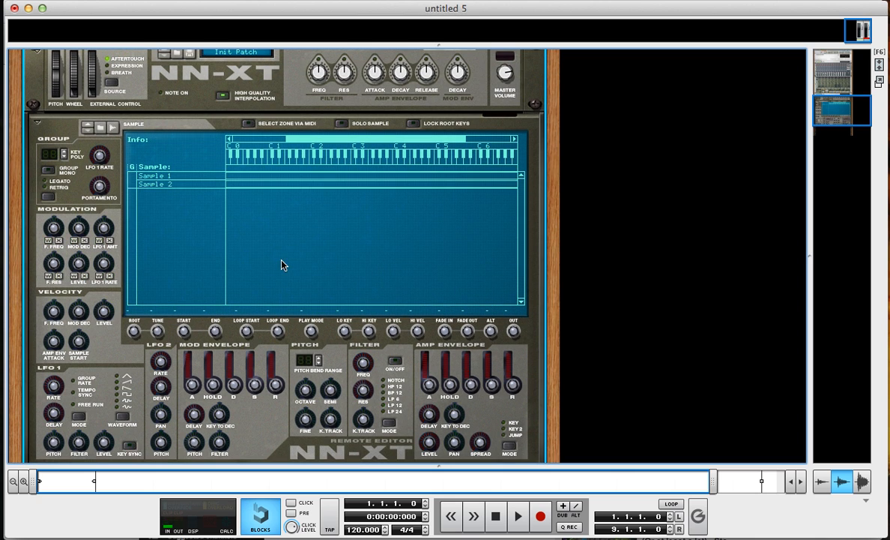
click(38, 120)
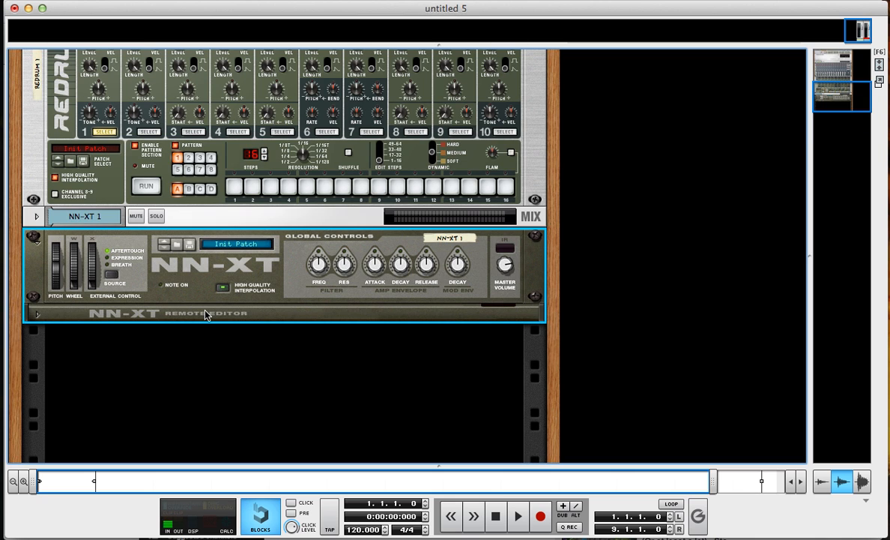